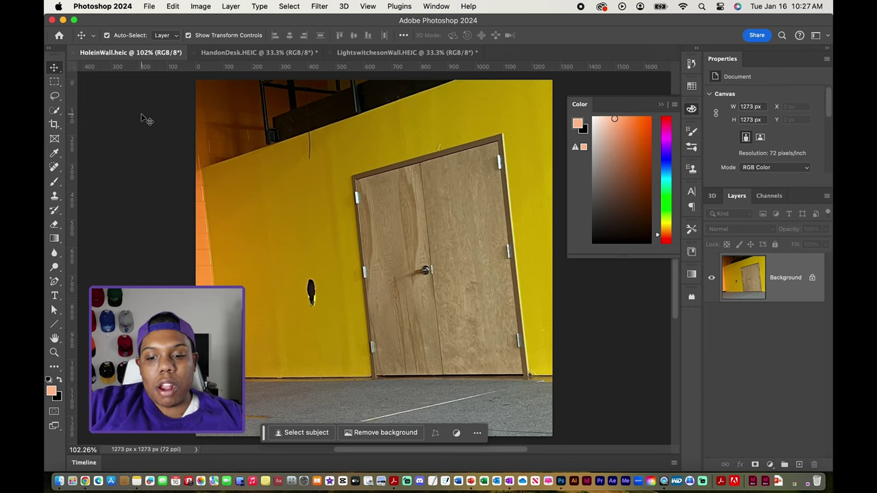
# Look through the open photos HandonDesk.HEIC and LightswitchesonWall.HEIC, then return to HoleinWall.heic.
pyautogui.hscroll(-3, 146, 119)
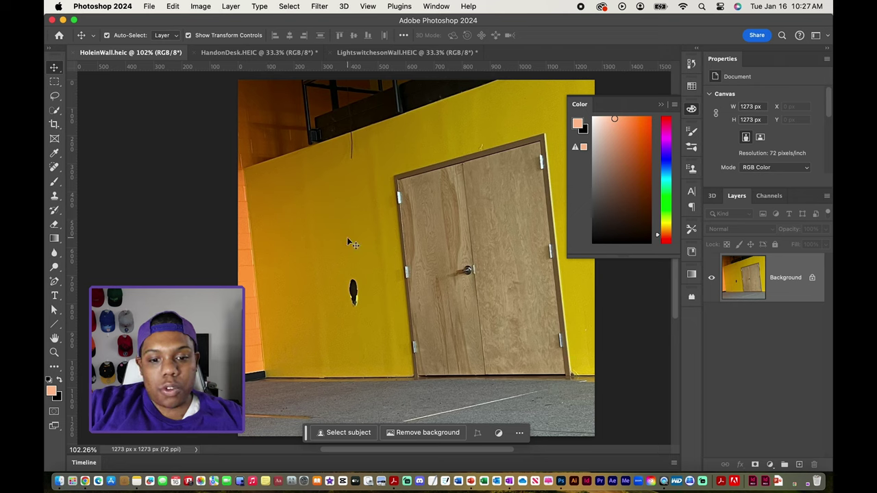
pyautogui.click(266, 52)
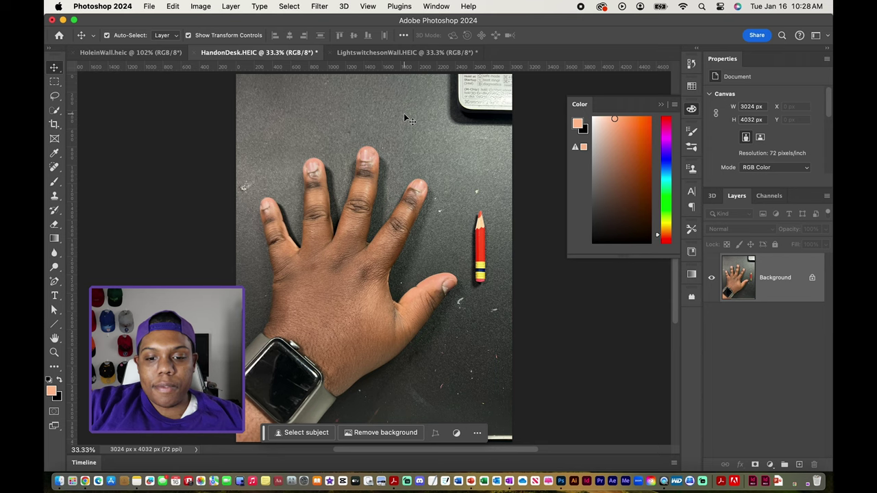
pyautogui.click(408, 54)
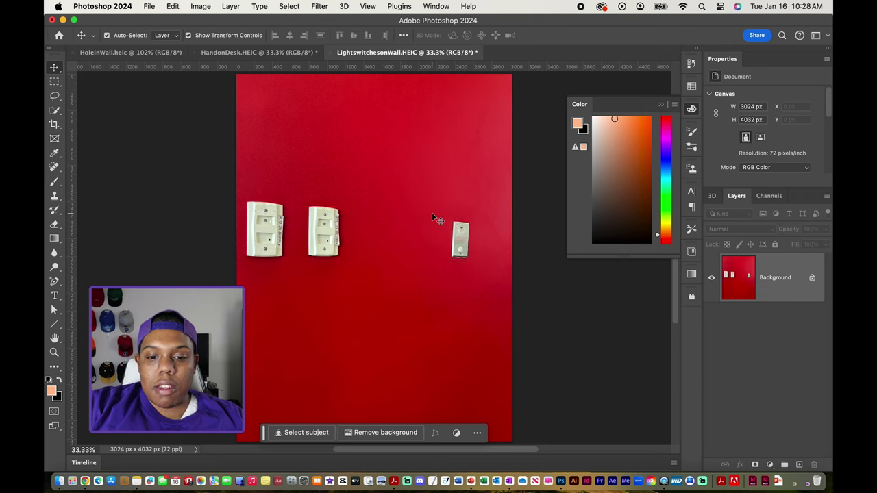
pyautogui.click(149, 55)
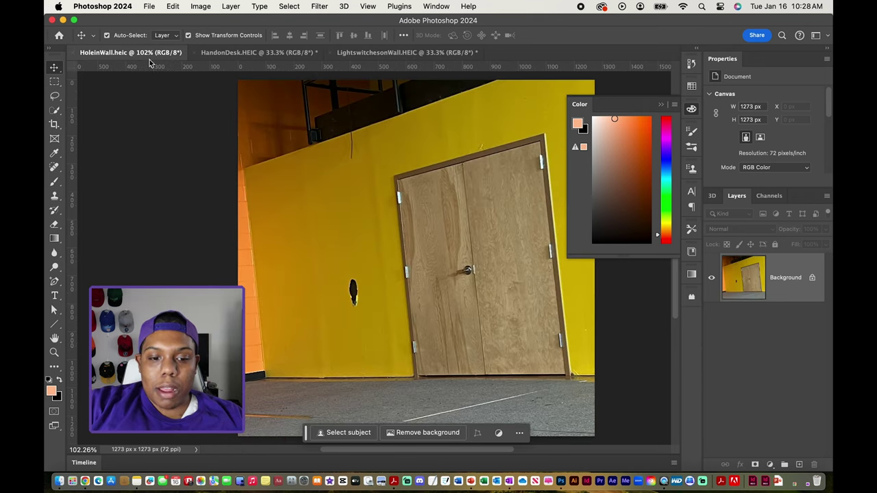
pyautogui.hscroll(-3, 205, 182)
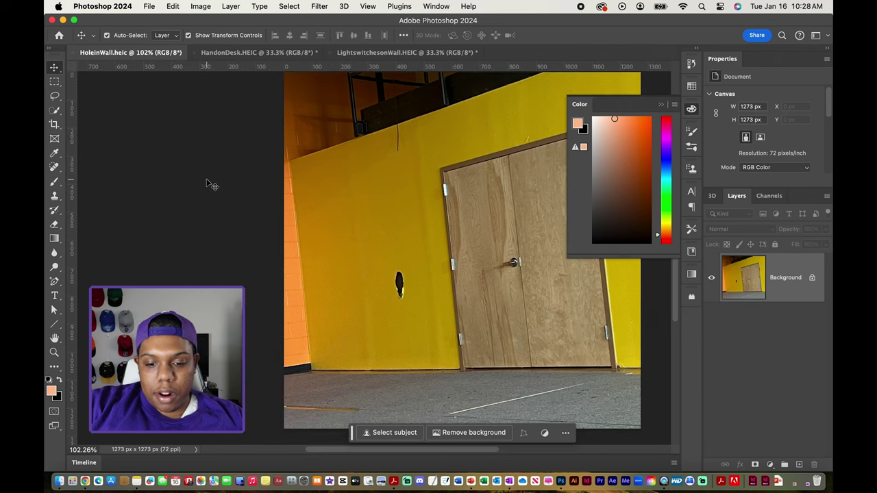
pyautogui.scroll(2, 209, 183)
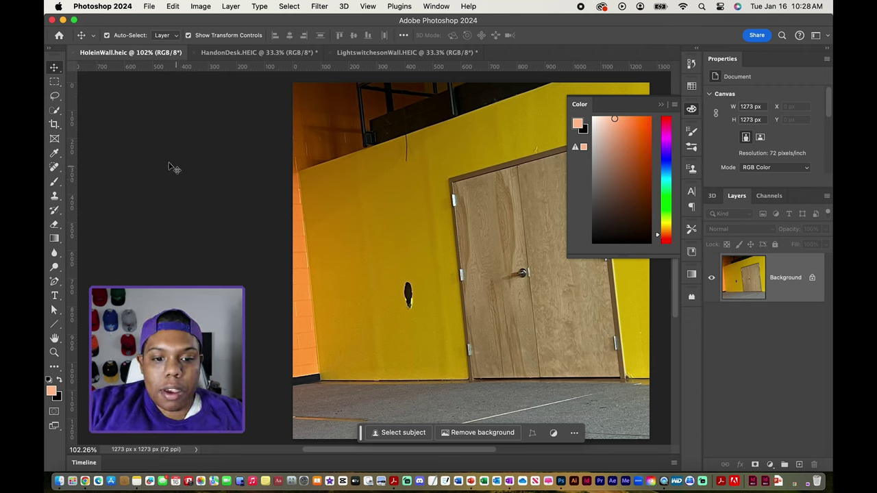
# Draw a loose Lasso selection around the hole in the yellow wall, leaving a margin of wall inside it.
pyautogui.click(55, 97)
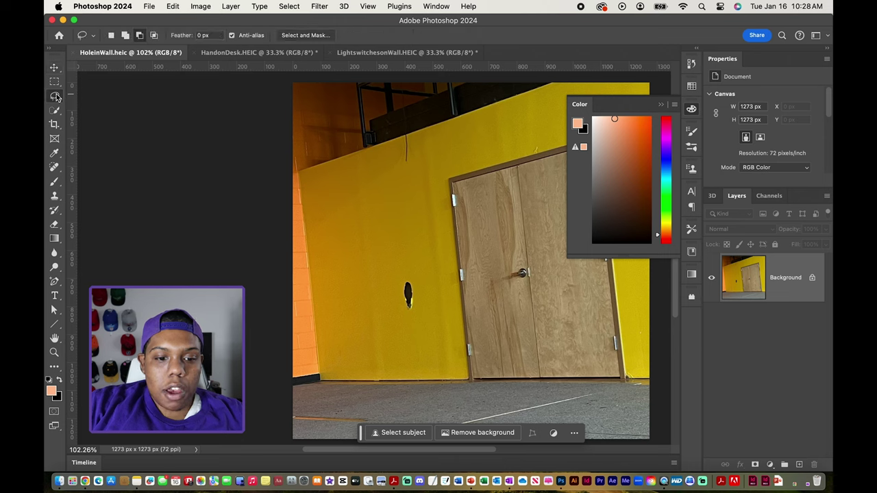
pyautogui.click(56, 111)
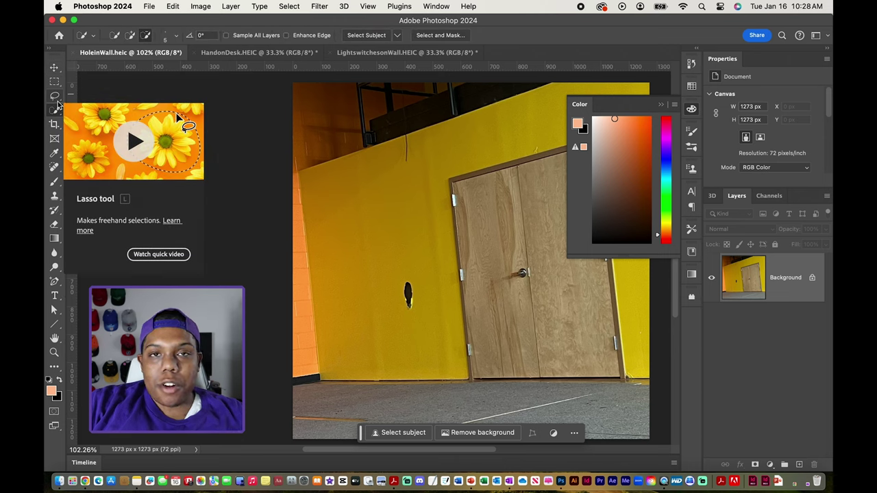
pyautogui.click(55, 98)
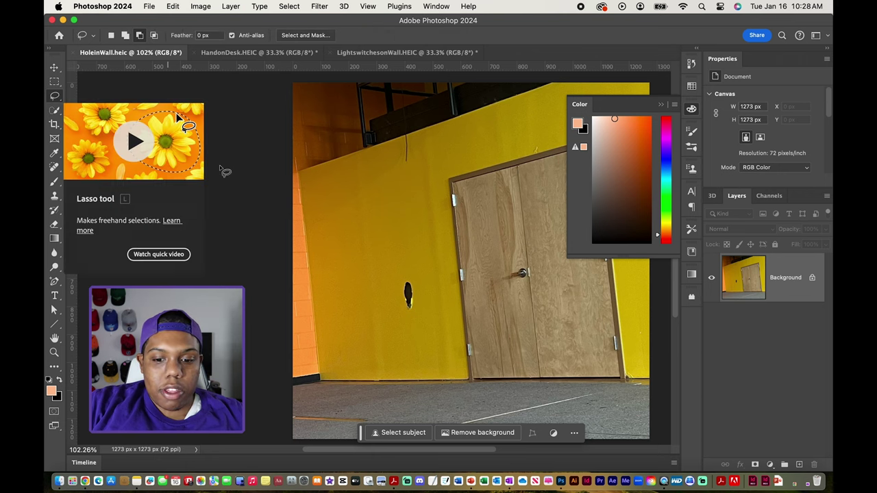
pyautogui.scroll(5, 415, 291)
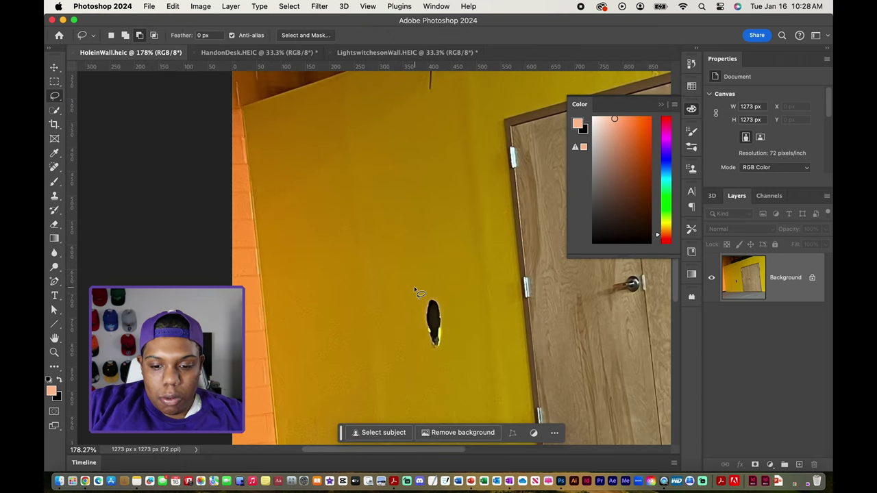
pyautogui.scroll(3, 348, 237)
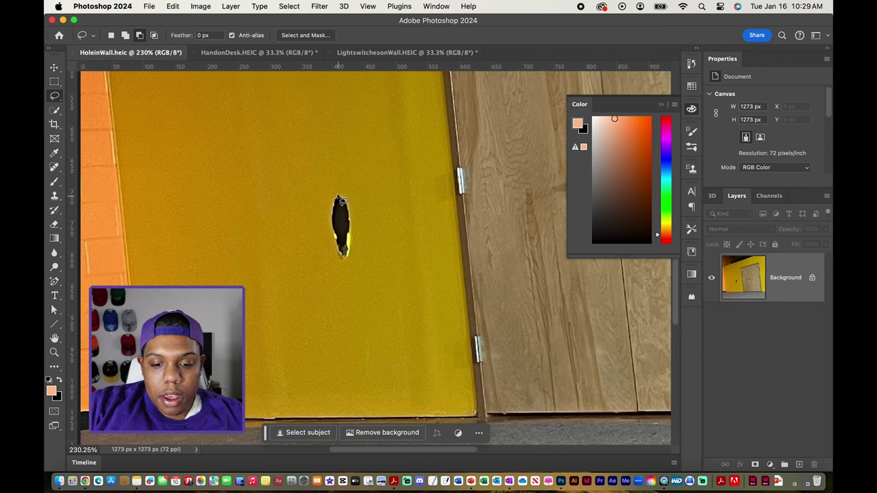
pyautogui.moveTo(336, 187)
pyautogui.mouseDown()
pyautogui.moveTo(319, 204)
pyautogui.moveTo(319, 235)
pyautogui.moveTo(336, 267)
pyautogui.moveTo(354, 277)
pyautogui.moveTo(364, 208)
pyautogui.moveTo(348, 182)
pyautogui.moveTo(334, 188)
pyautogui.mouseUp()
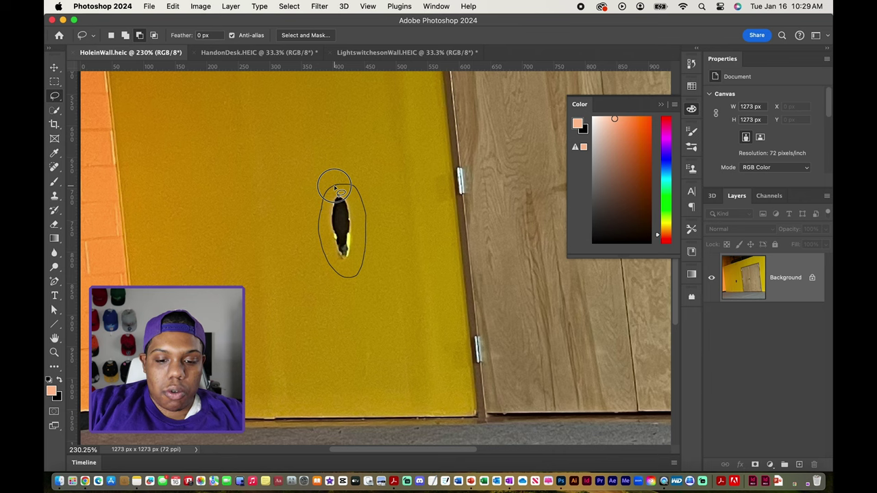
pyautogui.moveTo(335, 188); pyautogui.dragTo(335, 186)
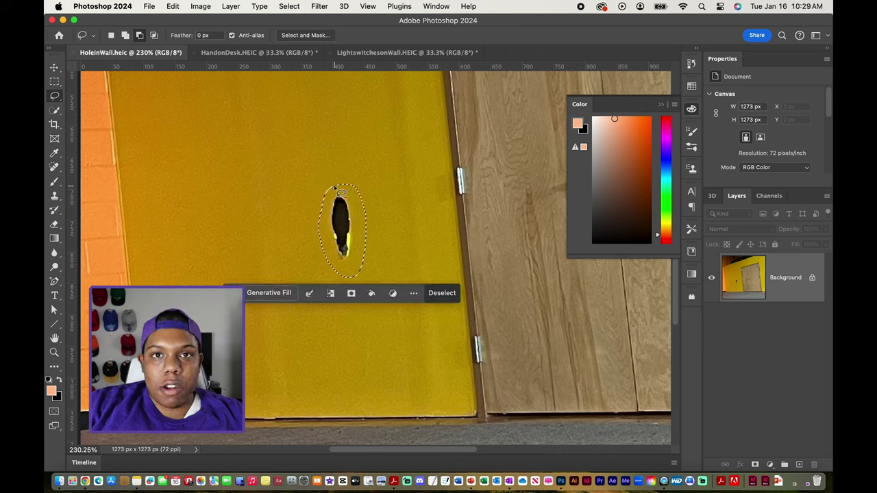
# Remove the hole with Content-Aware Fill, painting a size 42 sampling area on the wall around the selection and outputting to a new layer.
pyautogui.scroll(-5, 335, 189)
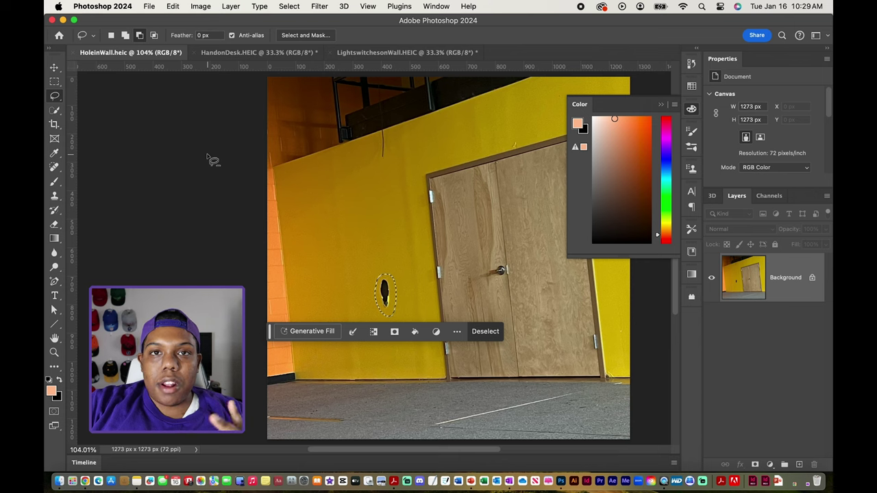
pyautogui.click(174, 6)
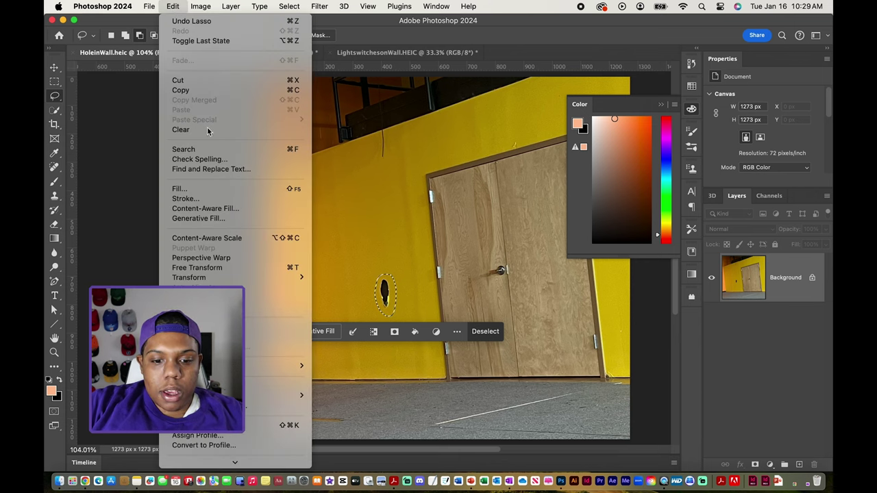
pyautogui.click(205, 209)
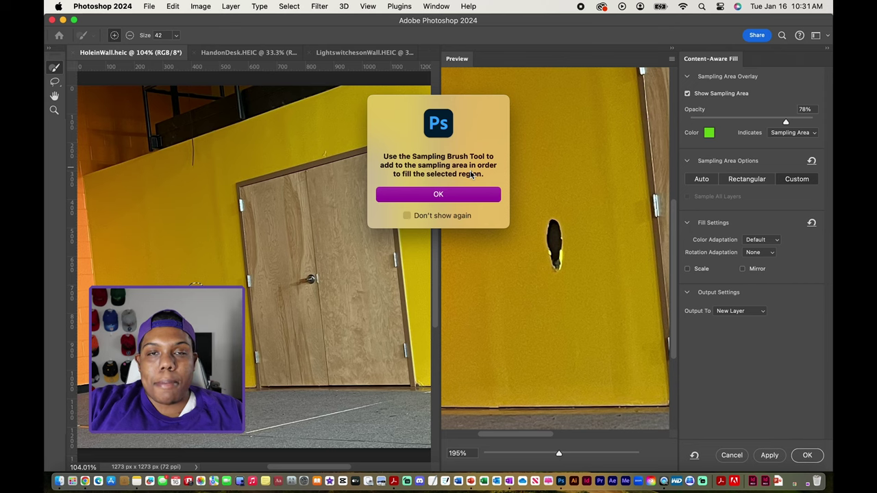
pyautogui.click(438, 195)
pyautogui.scroll(-2, 198, 208)
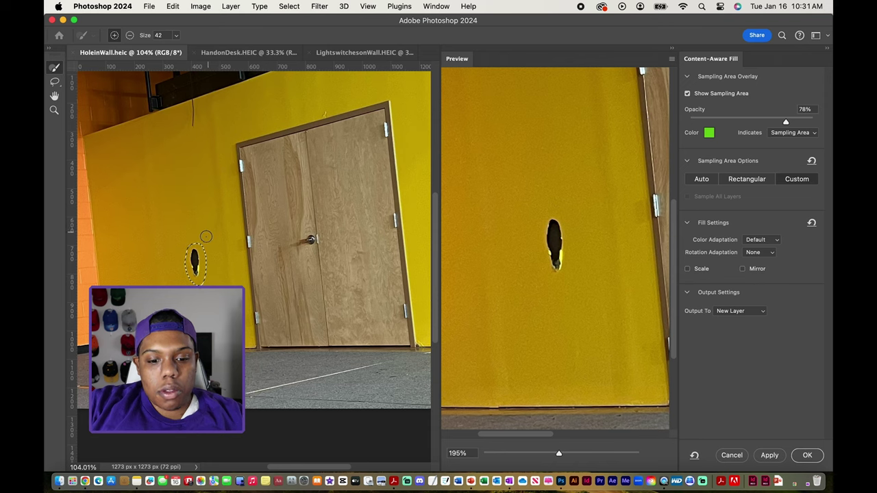
pyautogui.moveTo(201, 244)
pyautogui.mouseDown()
pyautogui.moveTo(186, 247)
pyautogui.moveTo(189, 274)
pyautogui.moveTo(204, 281)
pyautogui.moveTo(202, 245)
pyautogui.moveTo(181, 258)
pyautogui.moveTo(196, 276)
pyautogui.mouseUp()
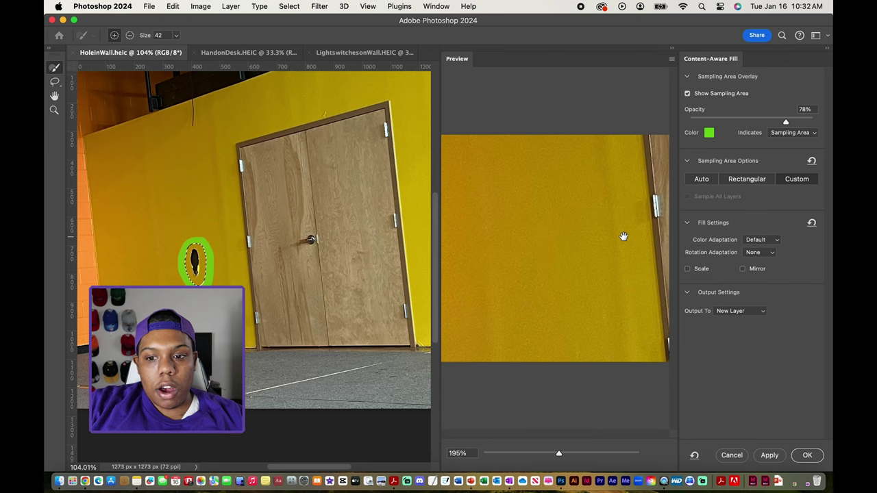
pyautogui.click(817, 456)
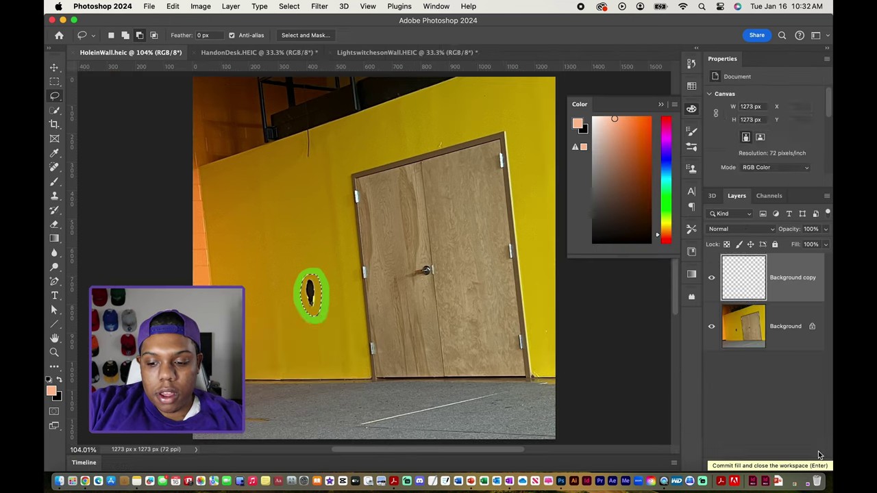
# Deselect the patched area, and hide and reshow the fill layer to compare the wall before and after.
pyautogui.scroll(-2, 666, 350)
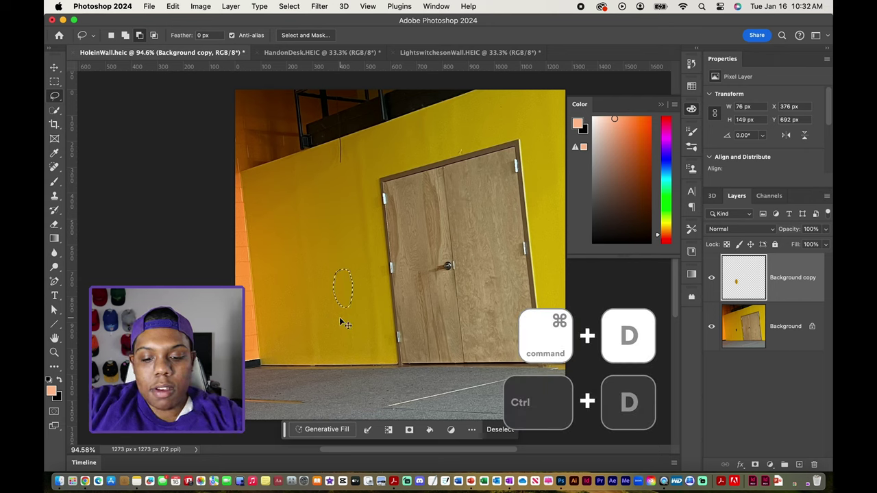
pyautogui.press('super+d')
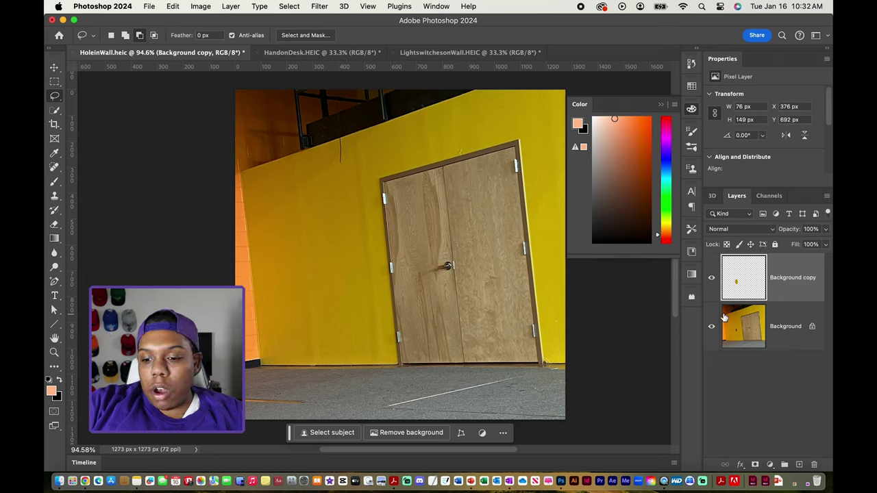
pyautogui.click(711, 280)
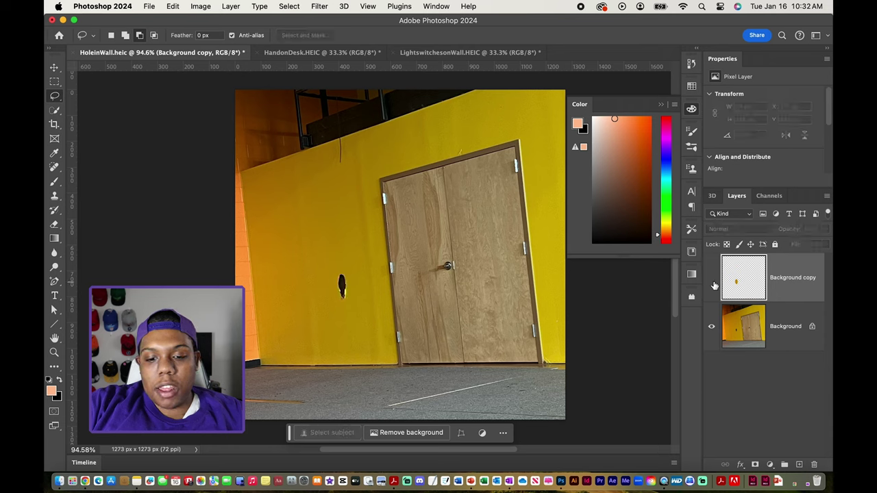
pyautogui.click(713, 281)
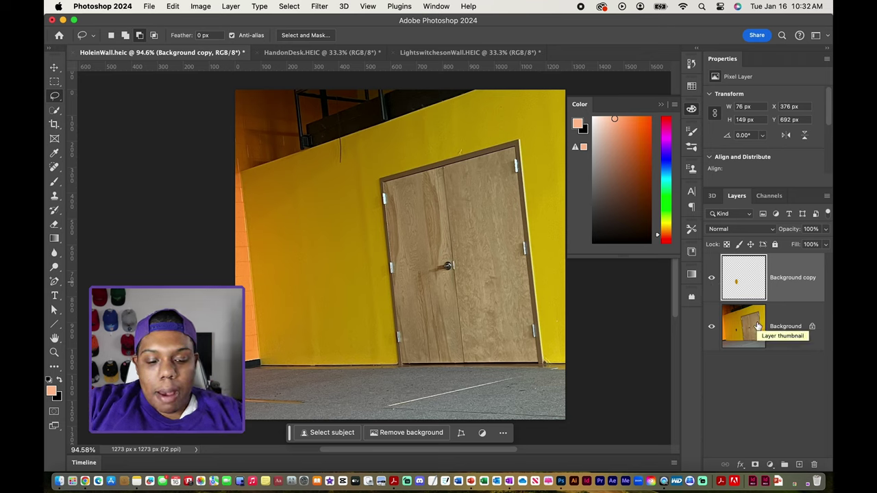
# Select the Background copy and Background layers together and merge them into one layer.
pyautogui.press('shift')
pyautogui.press('shift')
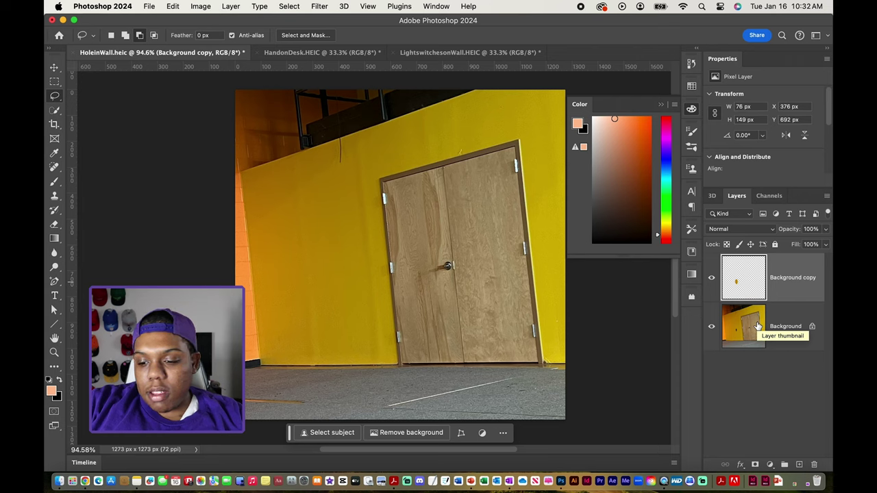
pyautogui.keyDown('shift'); pyautogui.click(757, 326); pyautogui.keyUp('shift')
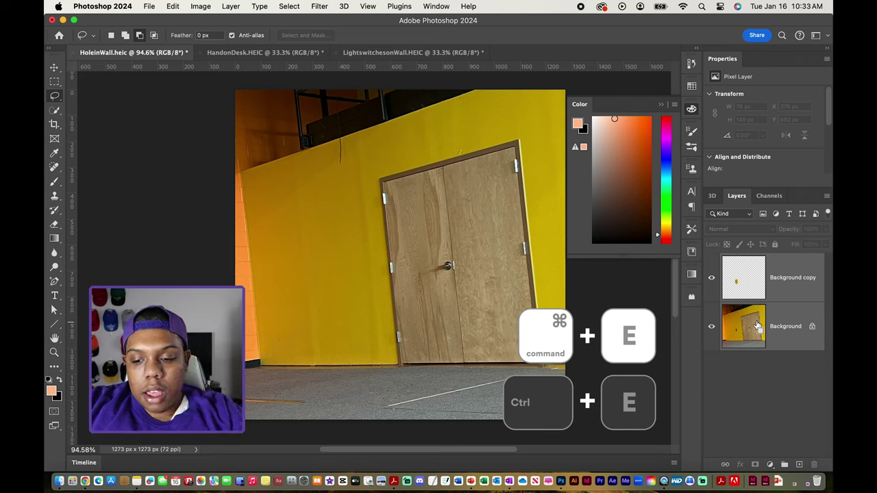
pyautogui.press('super+e')
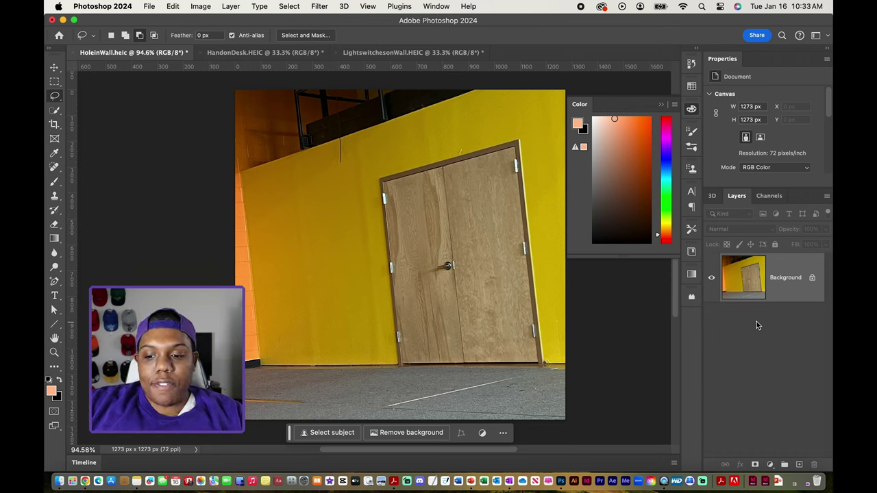
pyautogui.press('super+z')
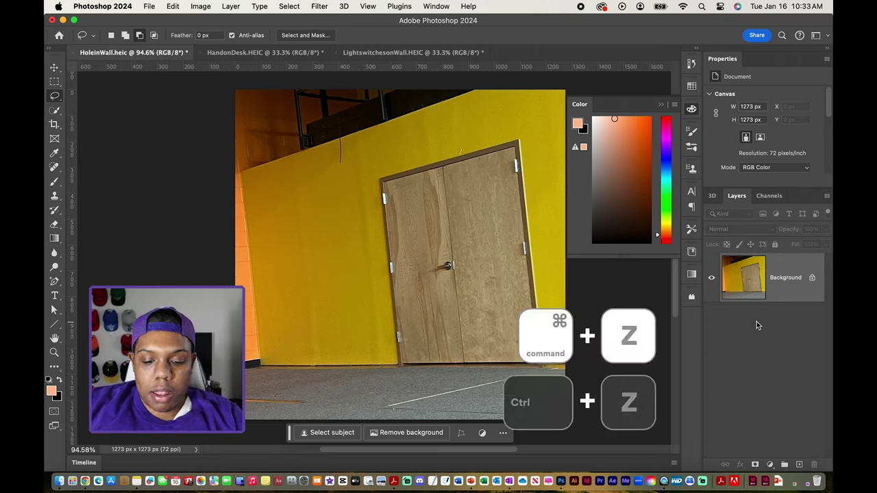
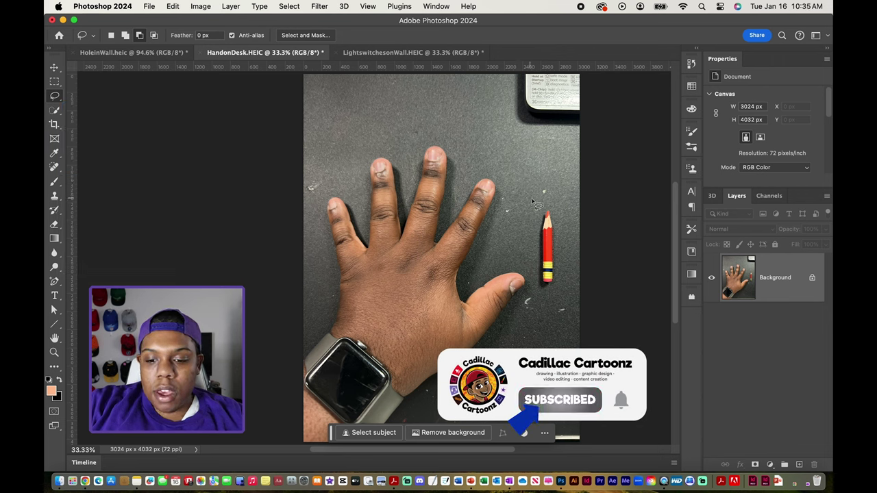
# In HandonDesk.HEIC, lasso the red pencil and remove it with Content-Aware Fill, sampling the surrounding desk with a size 254 brush to a new layer.
pyautogui.moveTo(546, 195)
pyautogui.mouseDown()
pyautogui.moveTo(526, 243)
pyautogui.moveTo(541, 300)
pyautogui.moveTo(556, 293)
pyautogui.moveTo(564, 268)
pyautogui.moveTo(558, 208)
pyautogui.moveTo(546, 198)
pyautogui.mouseUp()
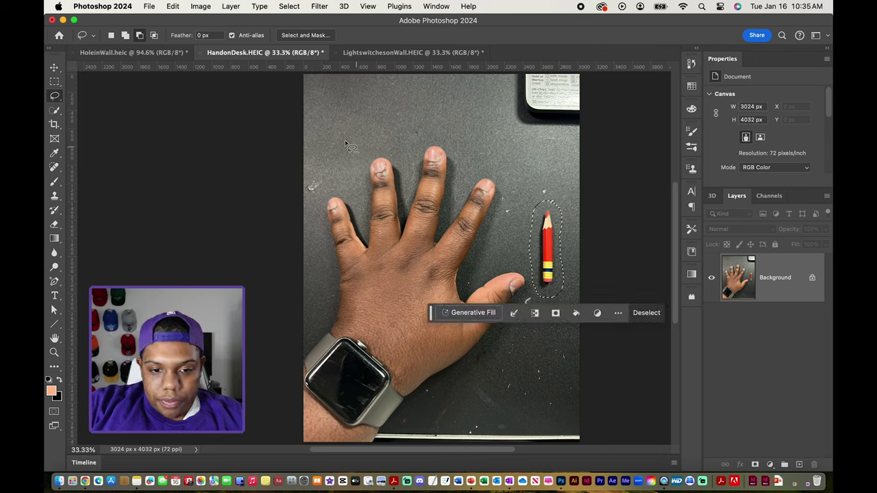
pyautogui.click(173, 6)
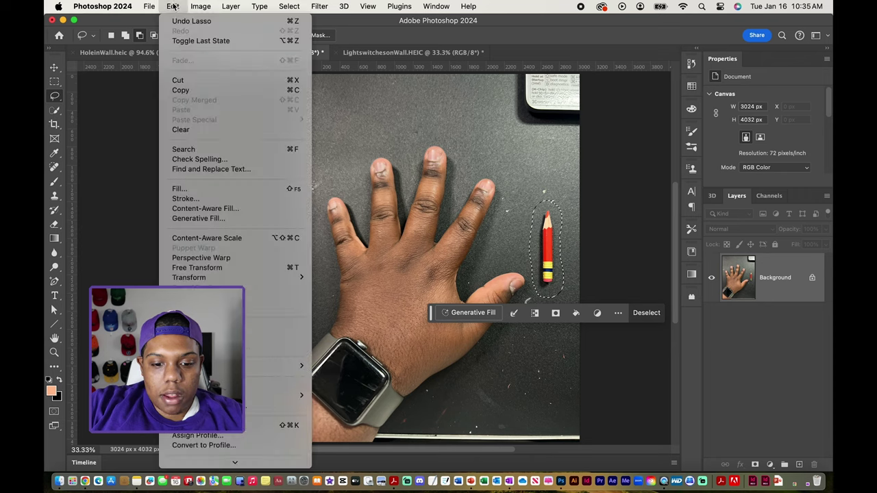
pyautogui.click(216, 208)
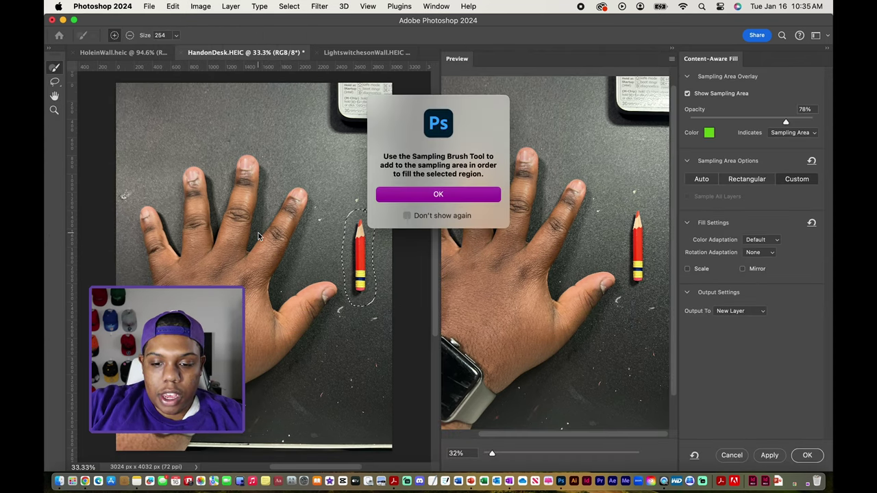
pyautogui.click(426, 197)
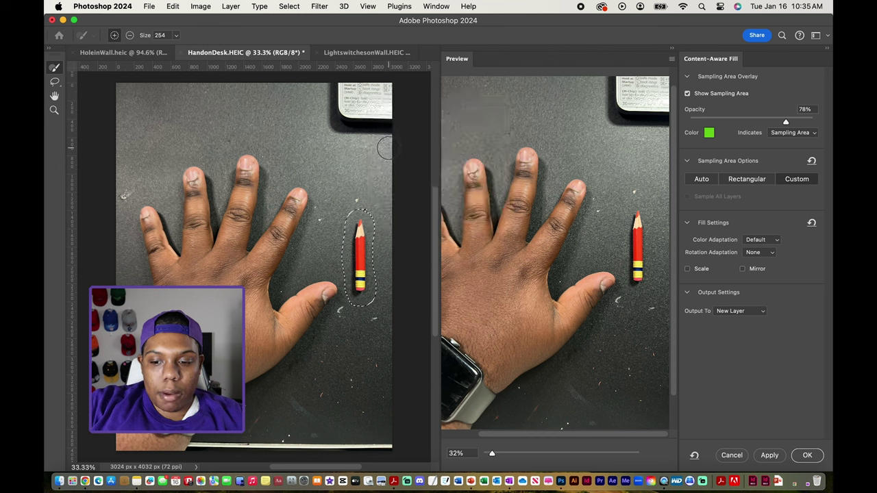
pyautogui.moveTo(372, 255)
pyautogui.mouseDown()
pyautogui.moveTo(378, 233)
pyautogui.moveTo(363, 203)
pyautogui.moveTo(349, 231)
pyautogui.mouseUp()
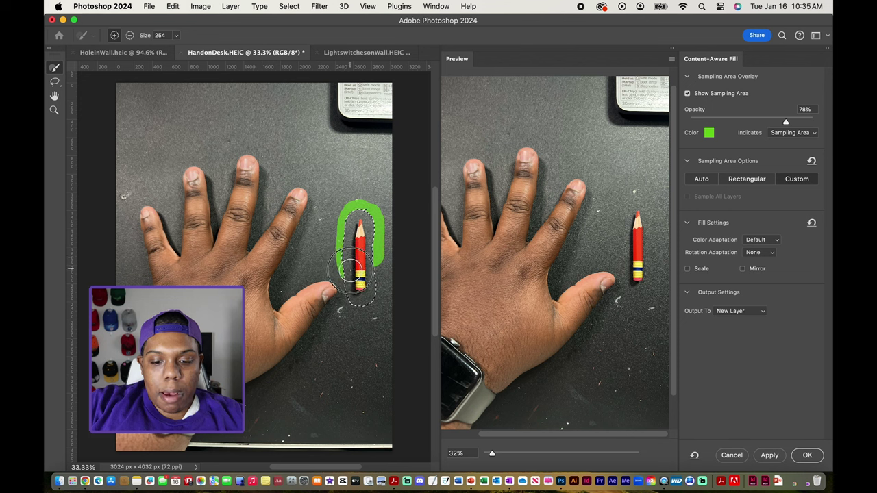
pyautogui.moveTo(352, 278)
pyautogui.mouseDown()
pyautogui.moveTo(346, 288)
pyautogui.moveTo(359, 305)
pyautogui.moveTo(368, 298)
pyautogui.mouseUp()
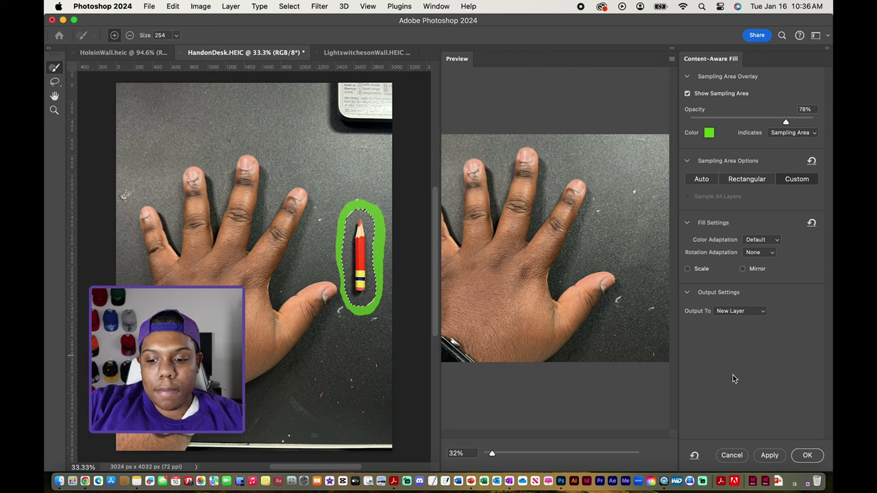
pyautogui.click(807, 456)
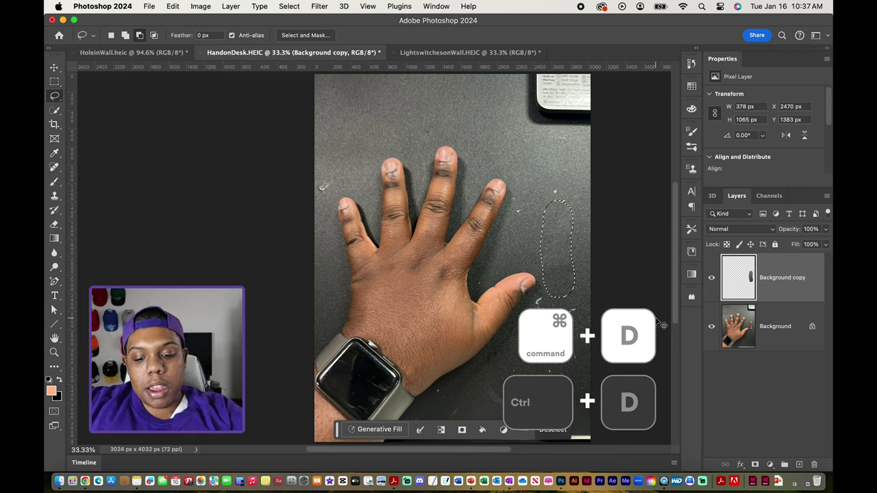
# Deselect the filled pencil area, and hide and reshow the Background copy layer to compare the desk with and without the pencil.
pyautogui.press('super+d')
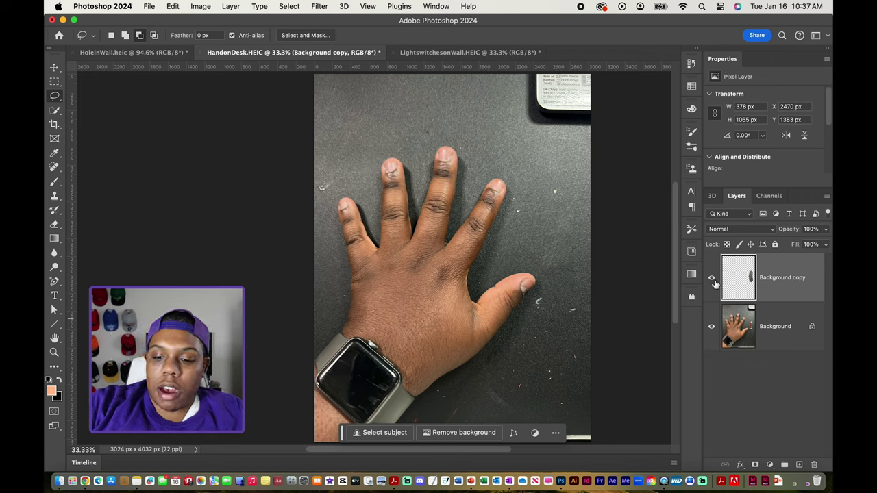
pyautogui.click(746, 334)
pyautogui.click(746, 299)
pyautogui.click(746, 322)
pyautogui.click(741, 295)
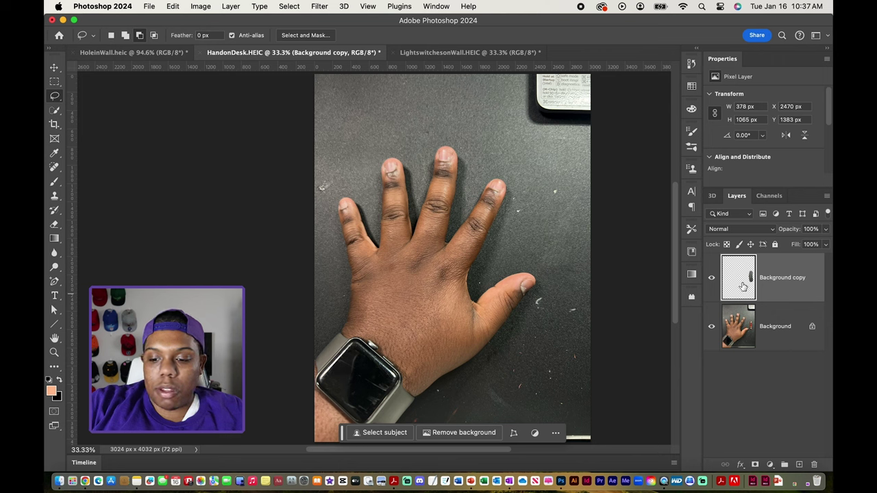
pyautogui.click(711, 279)
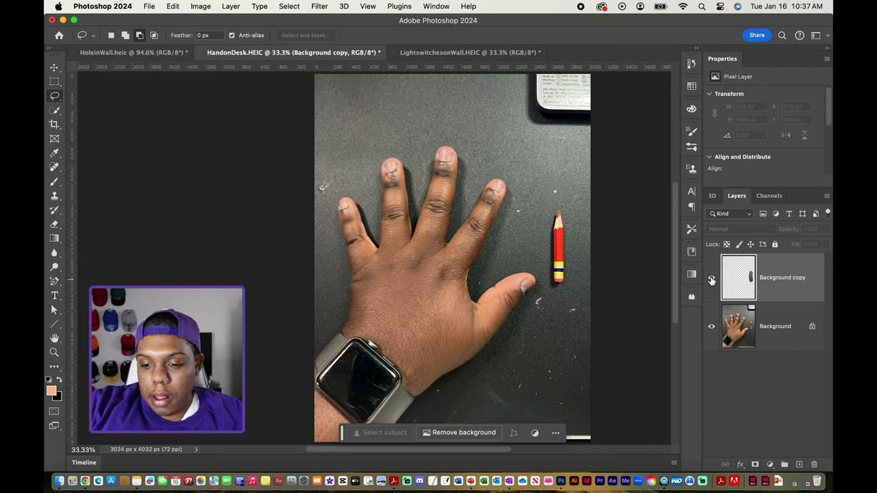
pyautogui.click(712, 279)
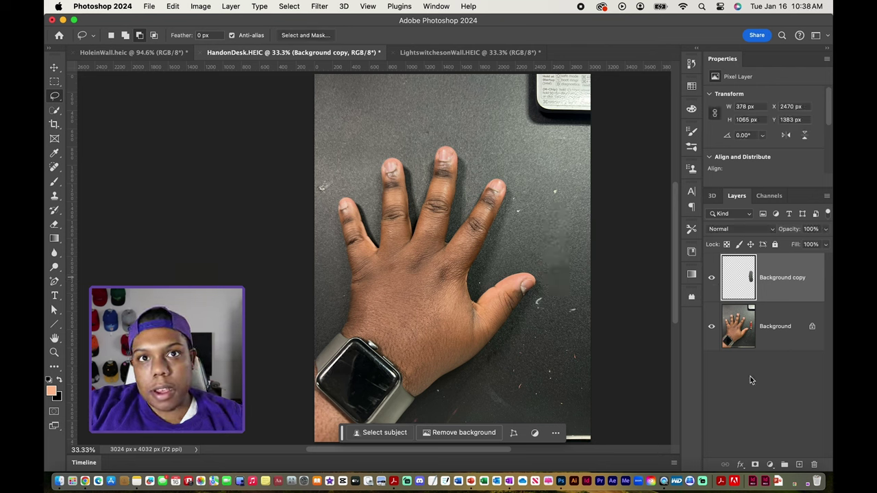
# Select the pencil-fill layer together with the Background layer and merge them into one layer.
pyautogui.press('shift')
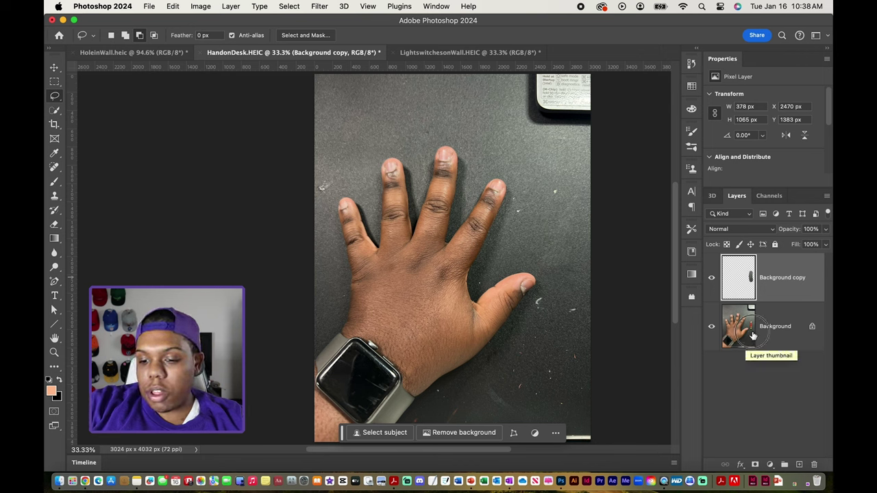
pyautogui.keyDown('shift'); pyautogui.click(752, 334); pyautogui.keyUp('shift')
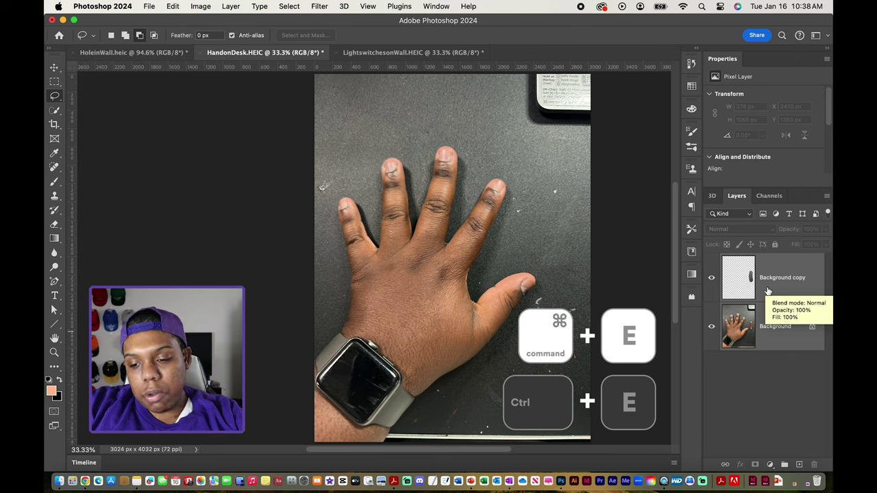
pyautogui.press('super+e')
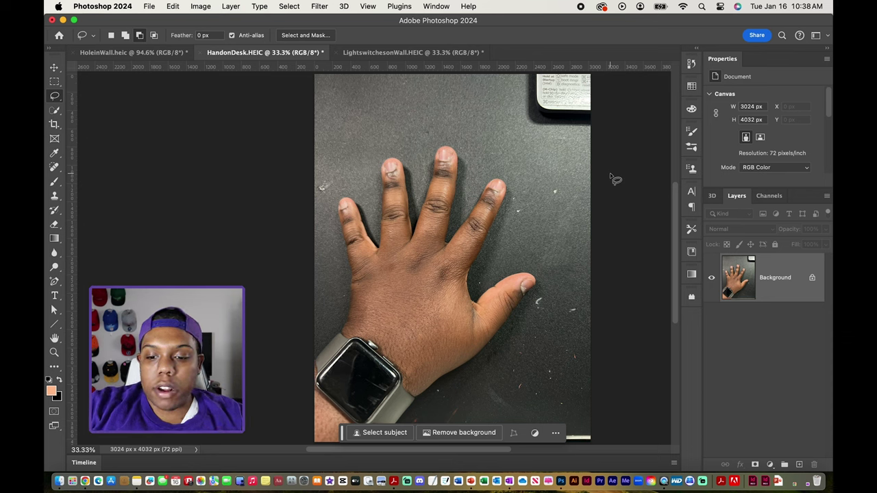
# Lasso the white device in the photo's upper-right corner and remove it with Content-Aware Fill, sampling the adjacent desk with a size 306 brush to a new layer.
pyautogui.moveTo(605, 139)
pyautogui.mouseDown()
pyautogui.moveTo(528, 137)
pyautogui.moveTo(515, 124)
pyautogui.moveTo(514, 72)
pyautogui.moveTo(530, 63)
pyautogui.moveTo(595, 65)
pyautogui.moveTo(630, 141)
pyautogui.mouseUp()
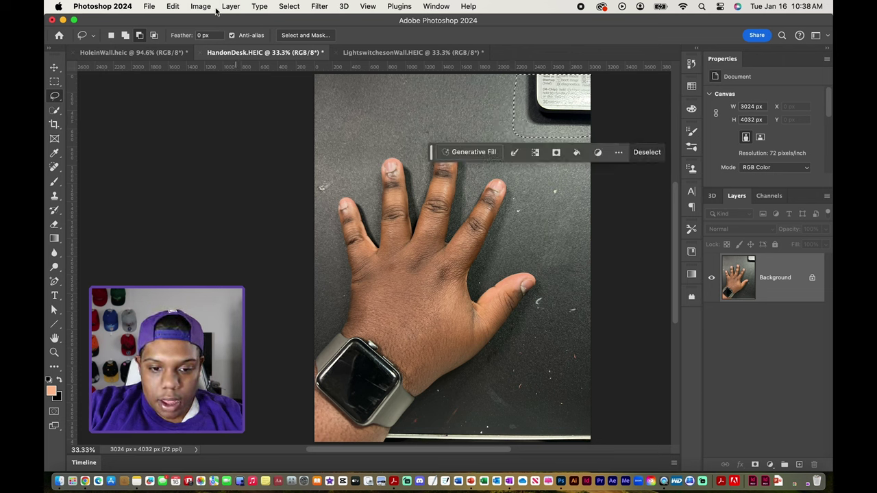
pyautogui.click(172, 6)
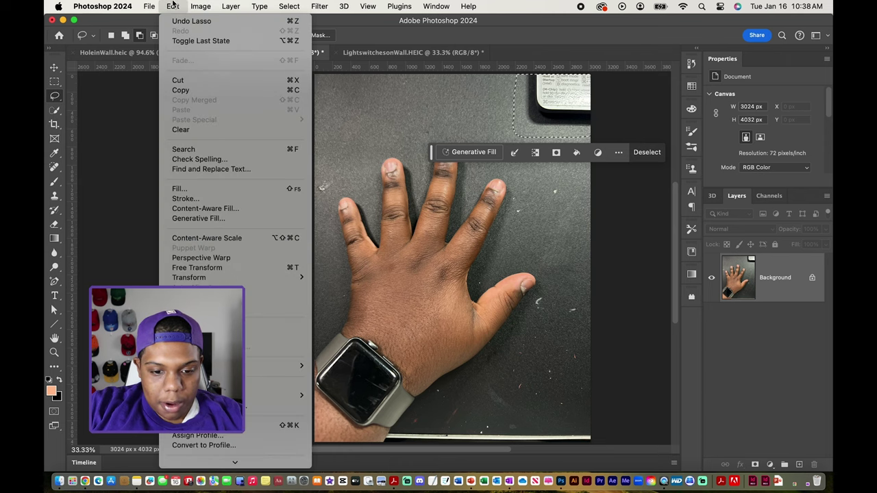
pyautogui.click(206, 212)
pyautogui.click(403, 197)
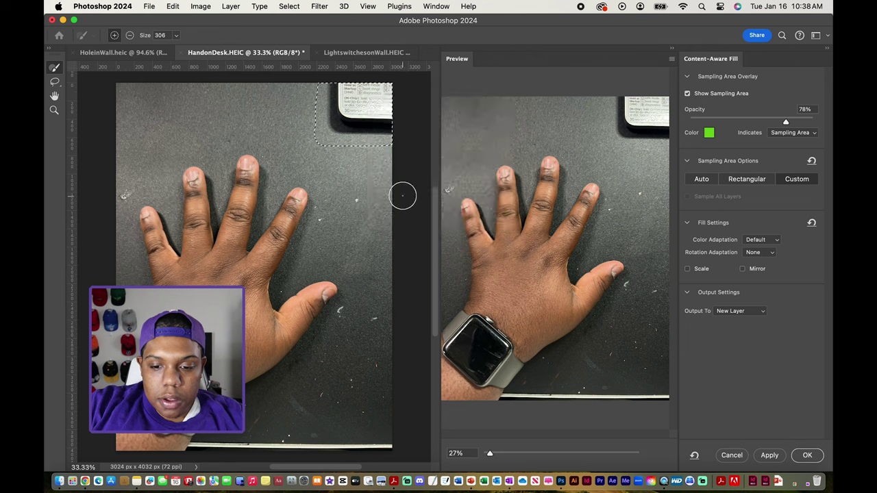
pyautogui.moveTo(309, 90)
pyautogui.mouseDown()
pyautogui.moveTo(327, 145)
pyautogui.moveTo(386, 149)
pyautogui.moveTo(320, 145)
pyautogui.moveTo(304, 130)
pyautogui.moveTo(308, 76)
pyautogui.mouseUp()
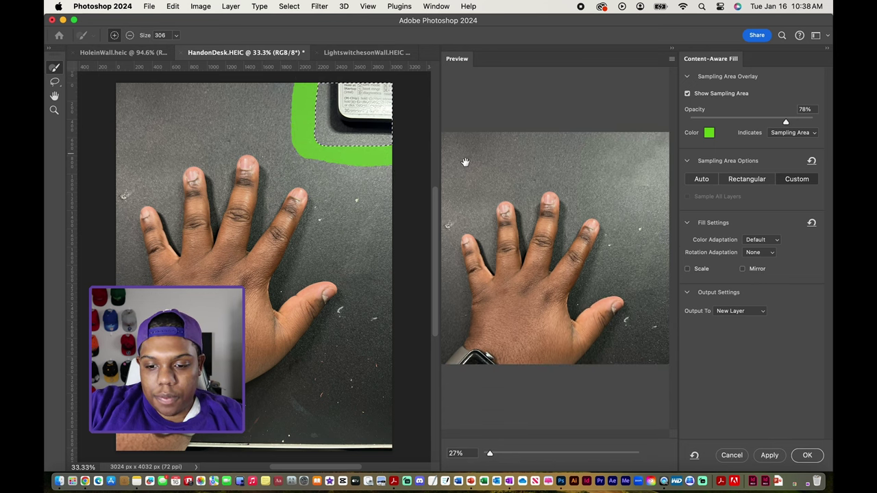
pyautogui.hscroll(3, 588, 182)
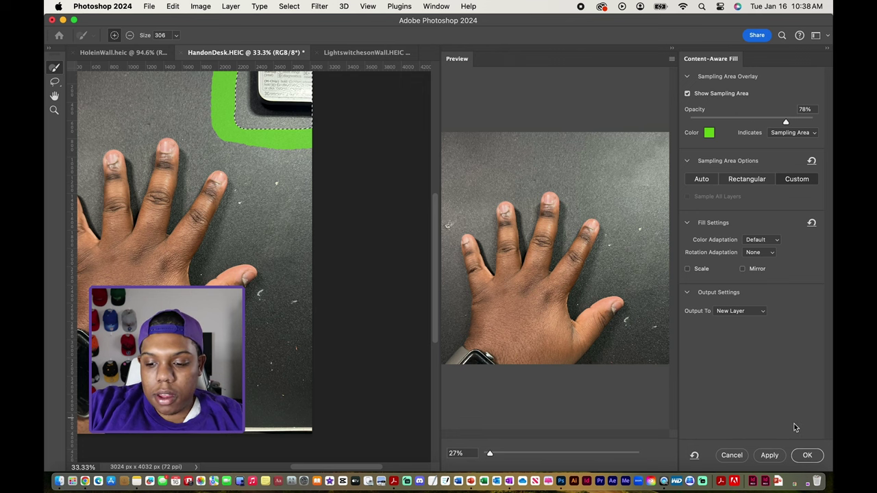
pyautogui.click(807, 455)
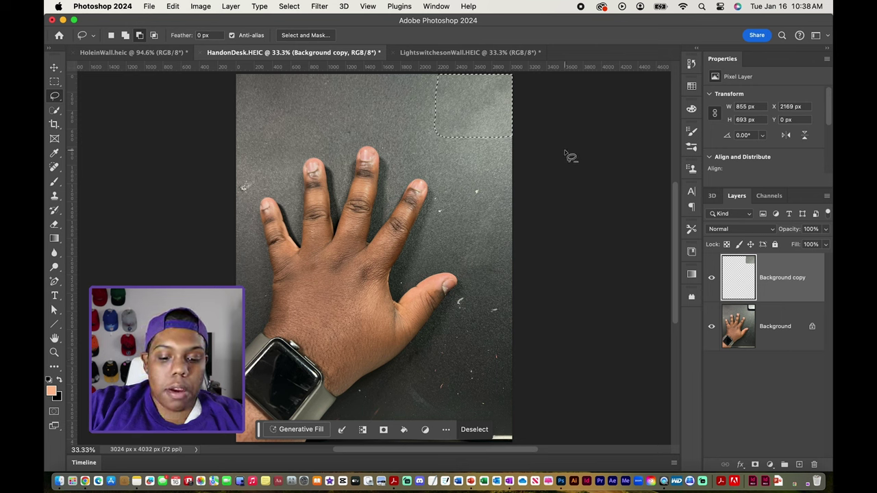
# Deselect the filled desk corner and merge the Background copy layer with the Background layer.
pyautogui.press('super+d')
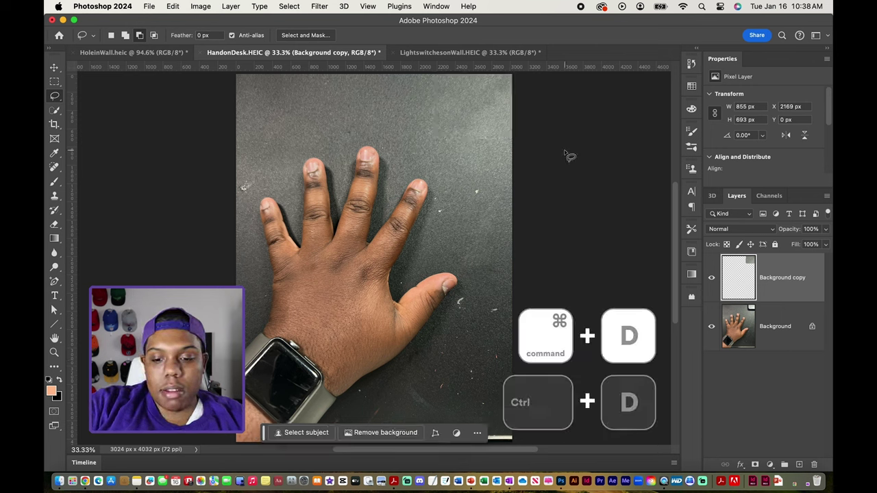
pyautogui.click(767, 391)
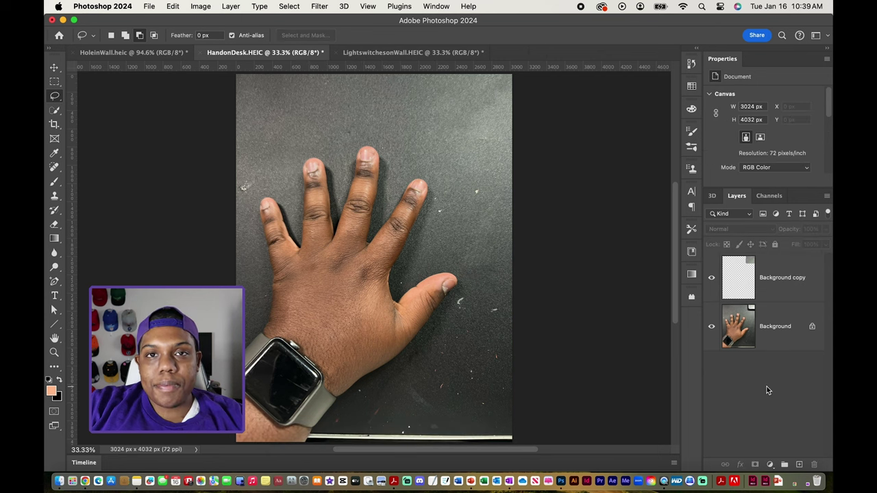
pyautogui.click(763, 285)
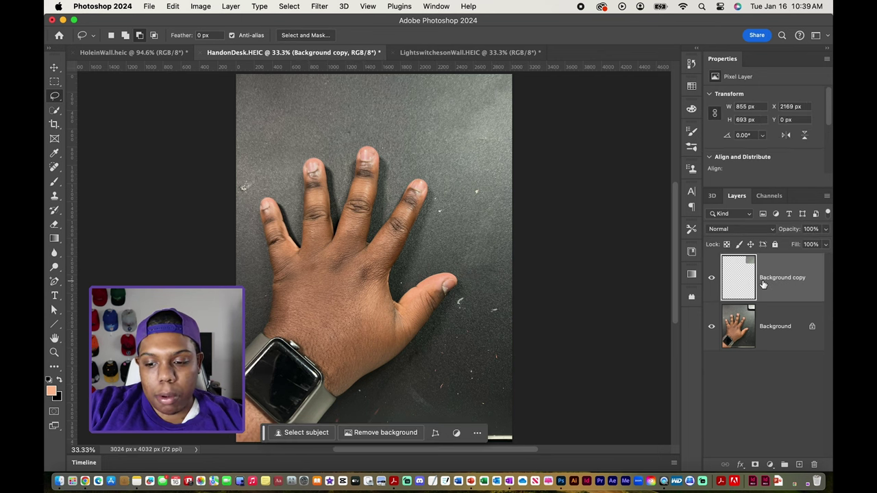
pyautogui.press('shift')
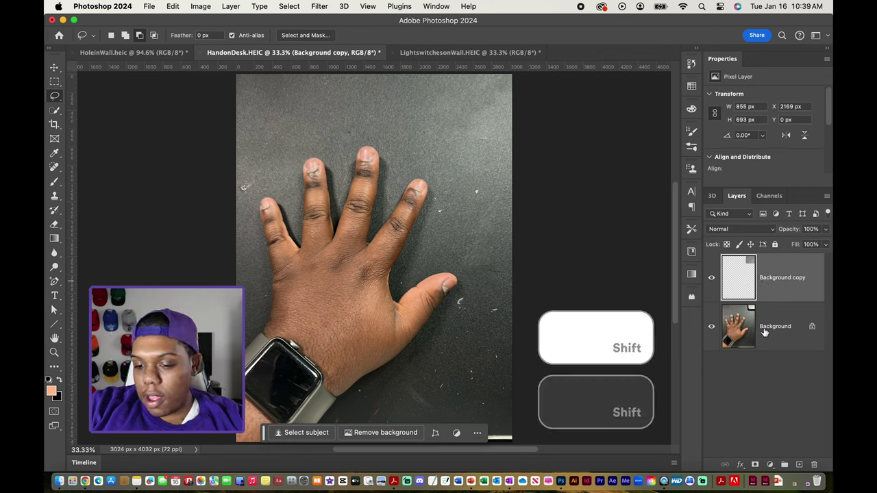
pyautogui.keyDown('shift'); pyautogui.click(764, 331); pyautogui.keyUp('shift')
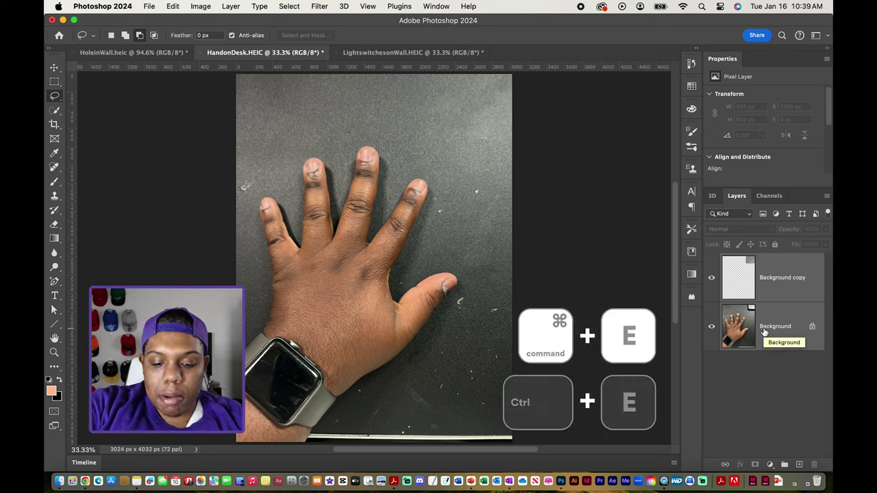
pyautogui.press('super+e')
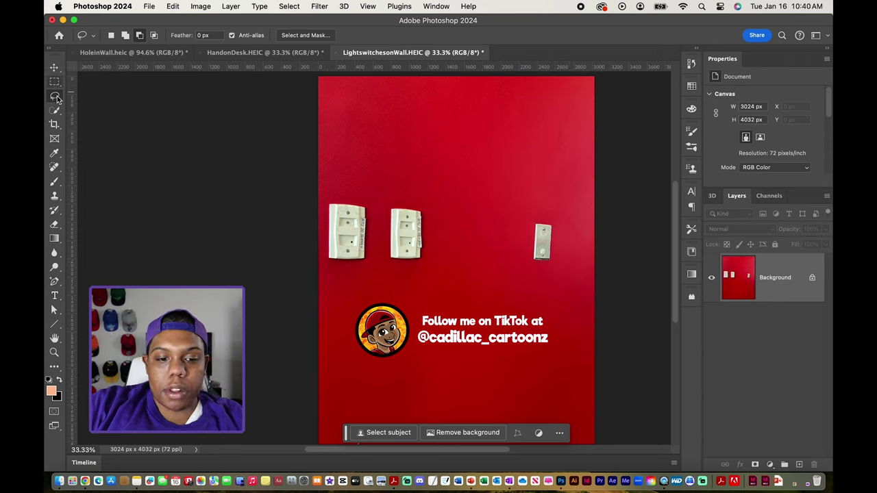
# In LightswitchesonWall.HEIC, lasso the small rightmost switch and remove it with Content-Aware Fill, sampling the surrounding red wall with a size 238 brush to a new layer.
pyautogui.moveTo(530, 216)
pyautogui.mouseDown()
pyautogui.moveTo(564, 222)
pyautogui.moveTo(560, 281)
pyautogui.moveTo(523, 274)
pyautogui.moveTo(530, 217)
pyautogui.mouseUp()
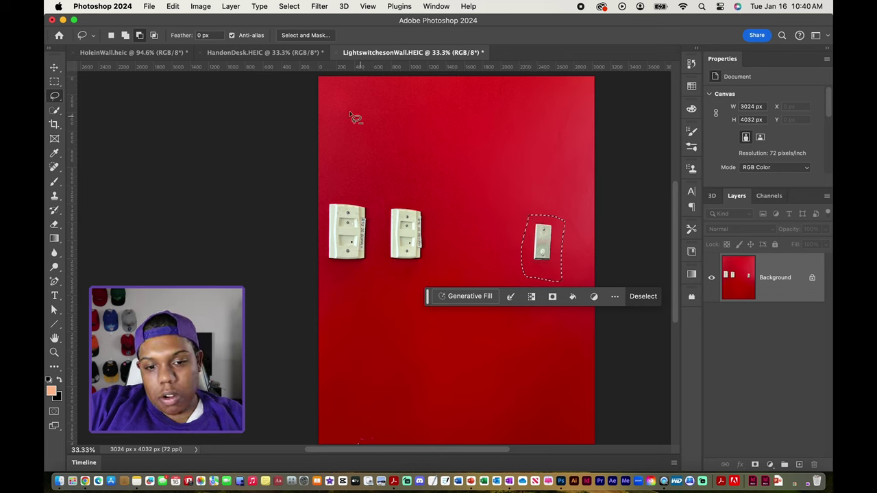
pyautogui.click(173, 6)
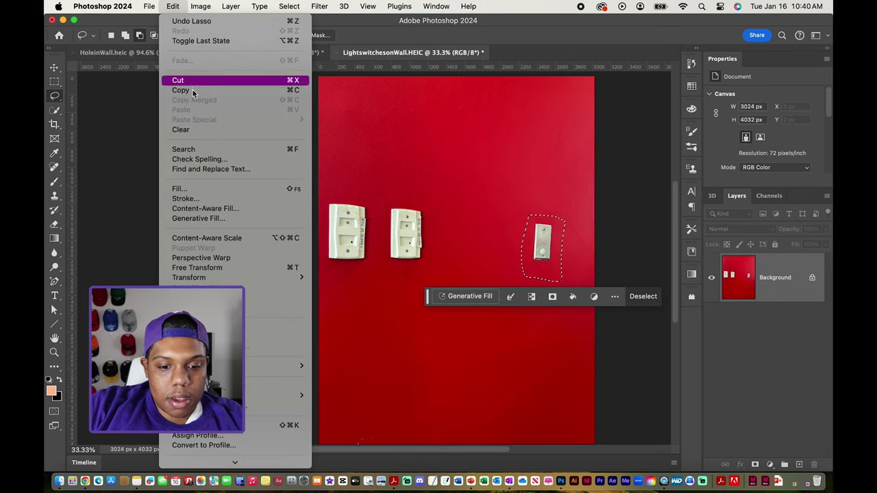
pyautogui.click(216, 210)
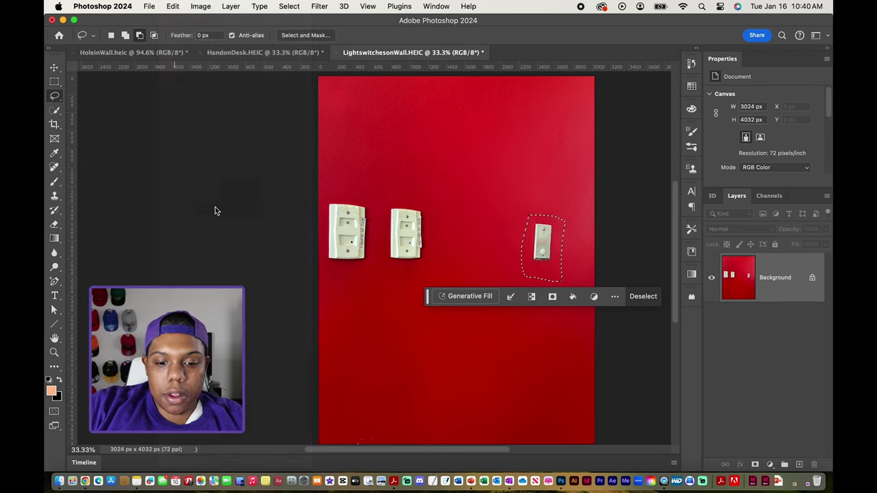
pyautogui.click(404, 195)
pyautogui.moveTo(357, 222)
pyautogui.mouseDown()
pyautogui.moveTo(343, 234)
pyautogui.moveTo(322, 228)
pyautogui.moveTo(322, 244)
pyautogui.moveTo(337, 284)
pyautogui.moveTo(358, 290)
pyautogui.moveTo(353, 251)
pyautogui.moveTo(364, 220)
pyautogui.moveTo(329, 217)
pyautogui.moveTo(345, 224)
pyautogui.mouseUp()
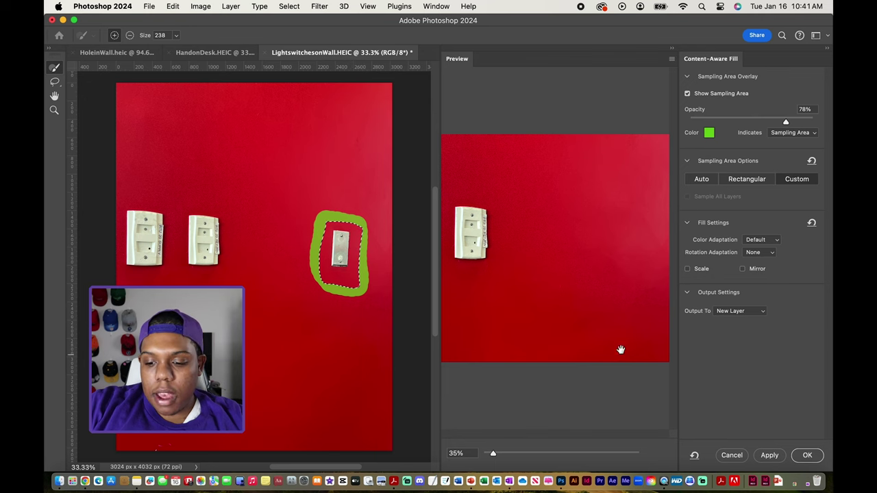
pyautogui.click(808, 455)
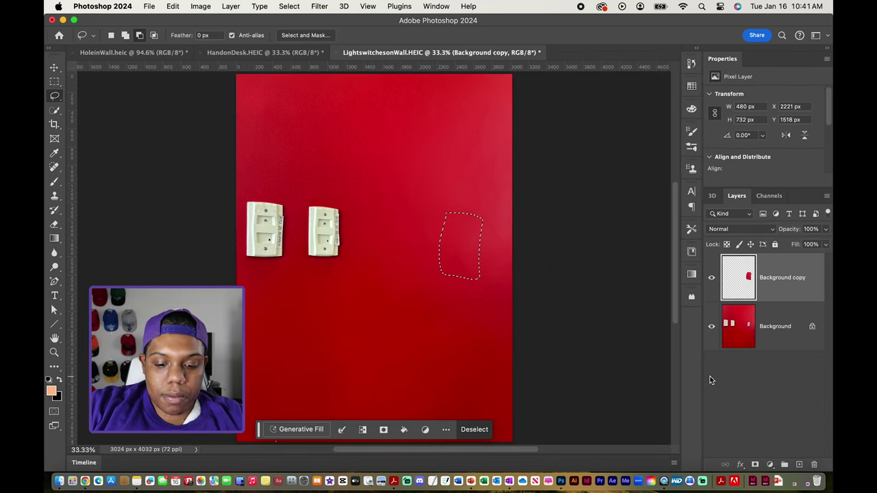
# Deselect the filled wall area, and merge the switch-fill layer with the Background layer.
pyautogui.press('super+d')
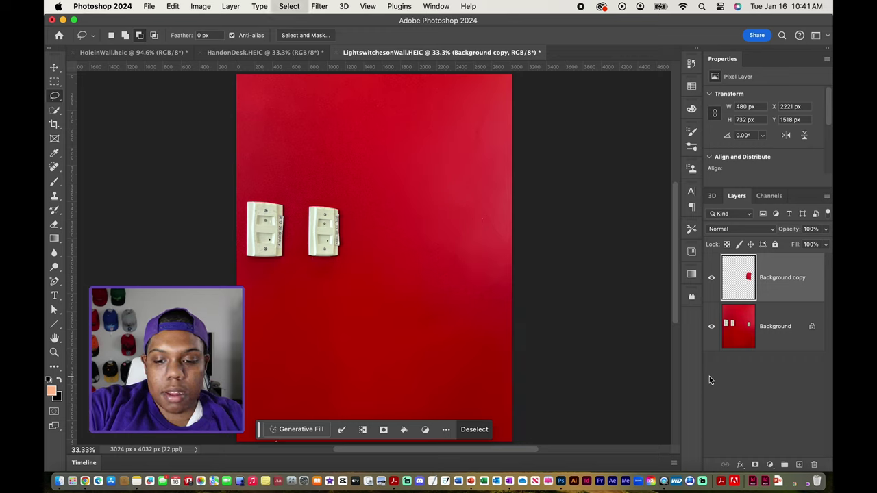
pyautogui.click(749, 327)
pyautogui.press('shift')
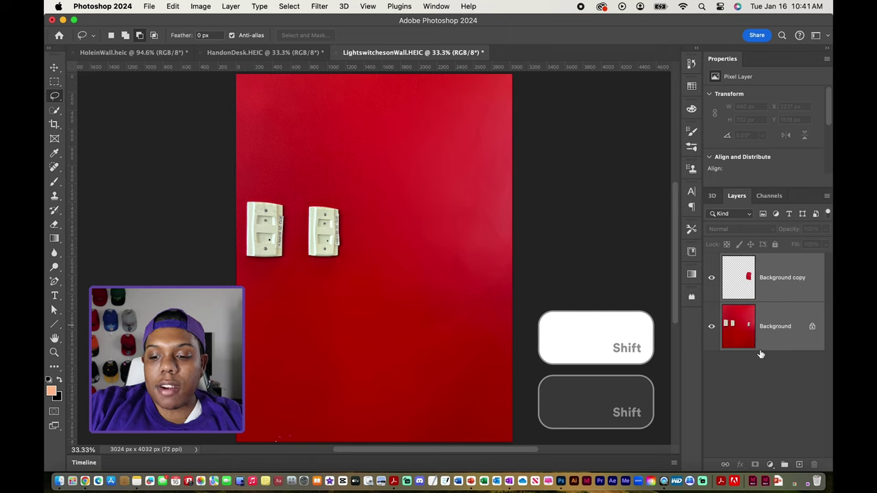
pyautogui.press('super+e')
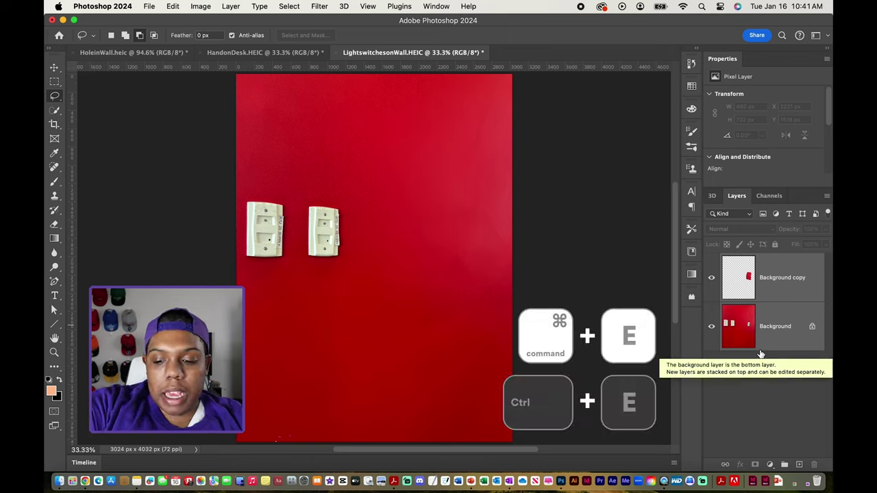